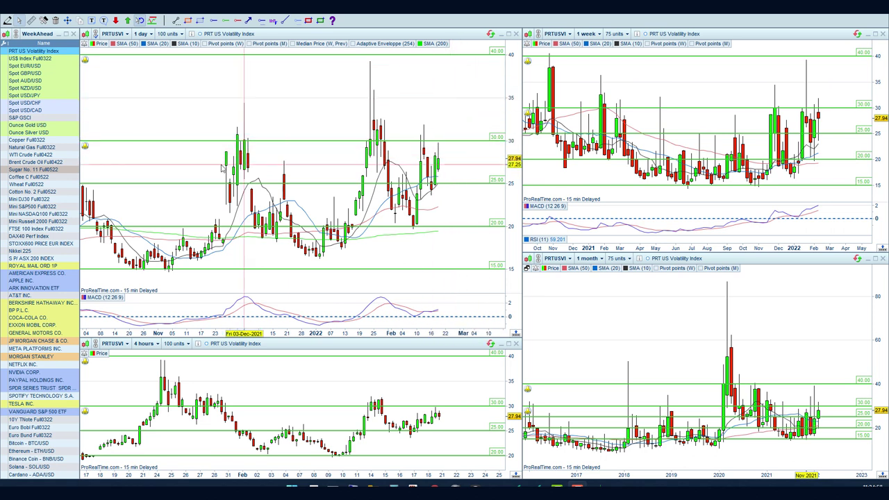
Load the US$ Index Full0322 on all four charts and zoom into its weekly candles.
click(32, 59)
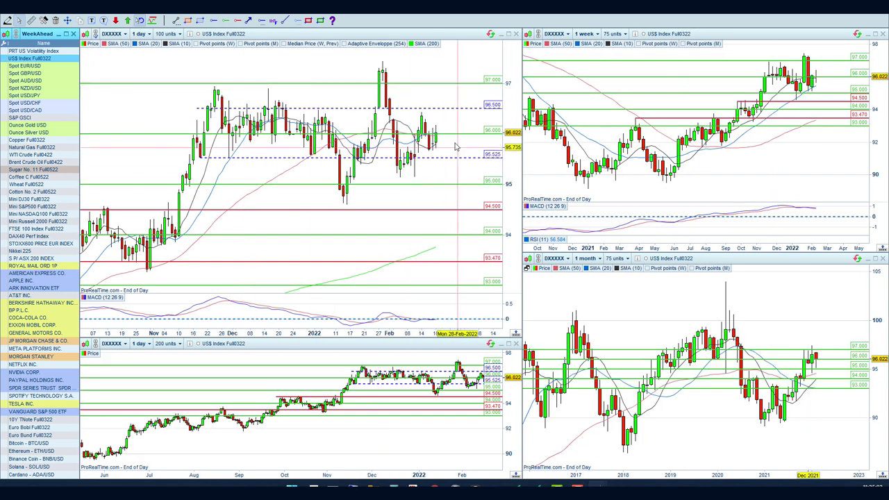
scroll(698, 172, up, 5)
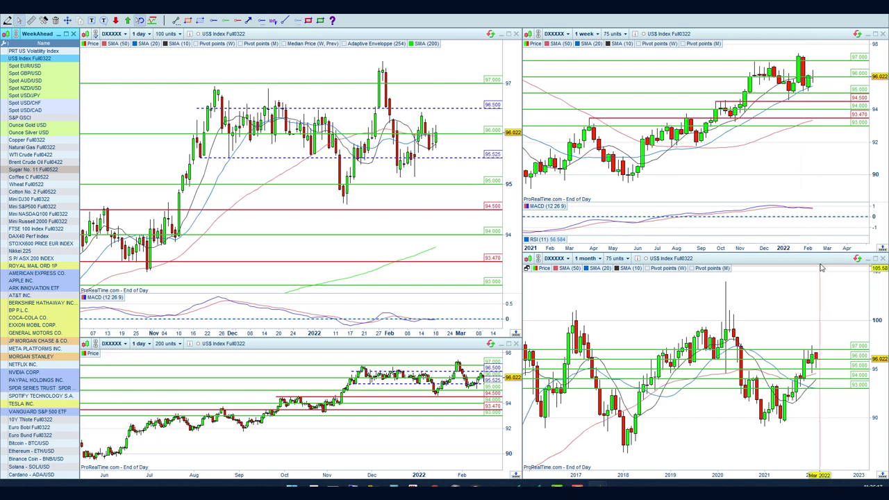
scroll(799, 409, up, 2)
scroll(805, 389, down, 2)
Zoom into the monthly US$ Index chart, then pan the weekly chart's time range.
click(815, 355)
scroll(815, 356, up, 2)
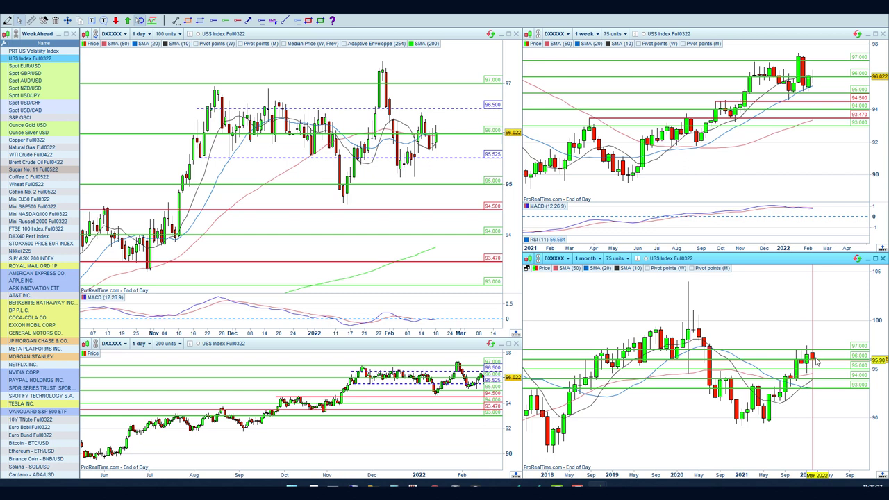
scroll(807, 372, up, 2)
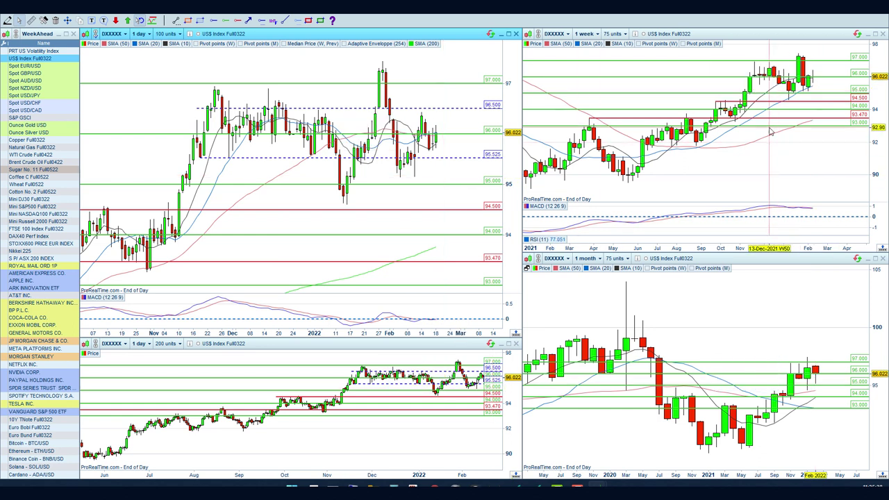
drag(806, 163, 737, 159)
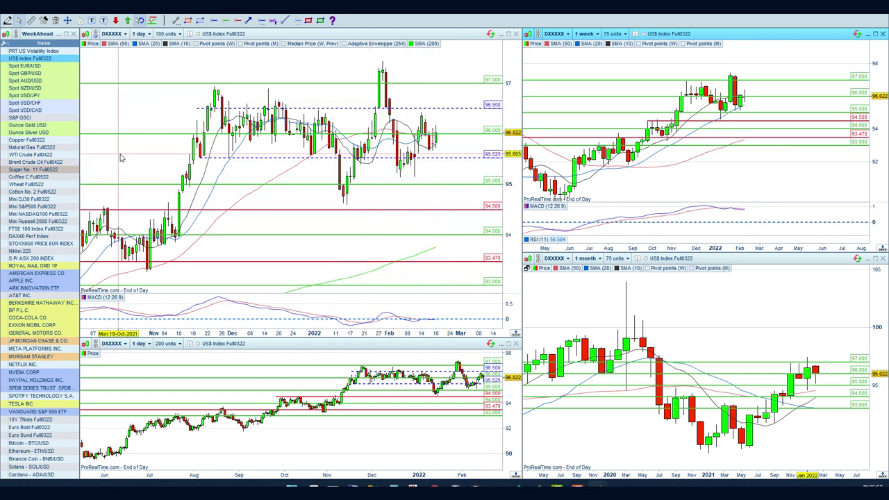
Load Spot EUR/USD, read candle OHLC values on its charts, then switch to Spot GBP/USD.
click(22, 66)
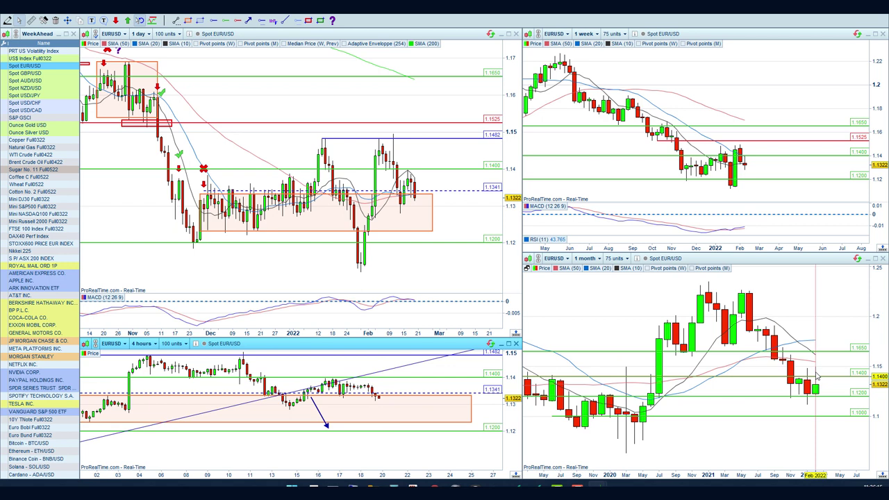
mouse_move(819, 393)
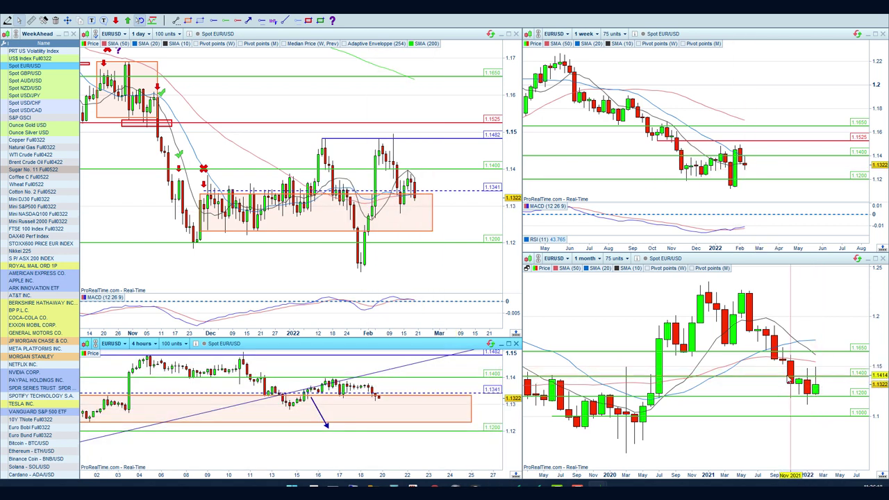
mouse_move(791, 384)
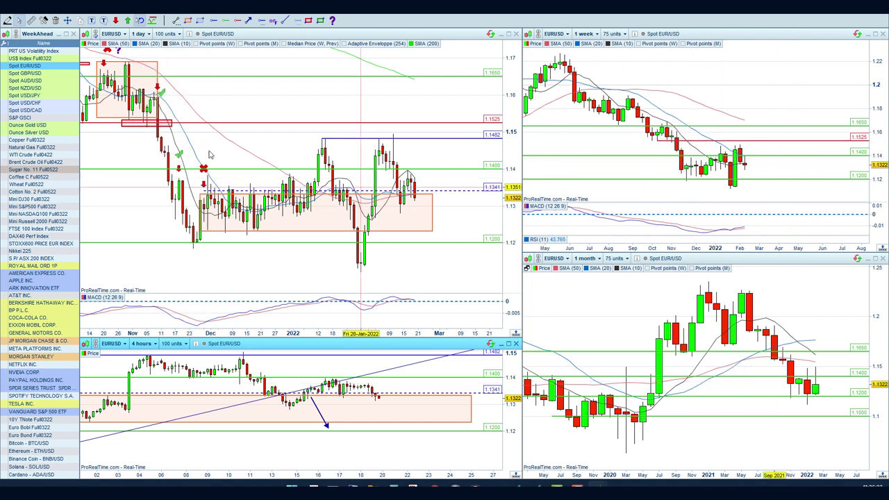
click(35, 72)
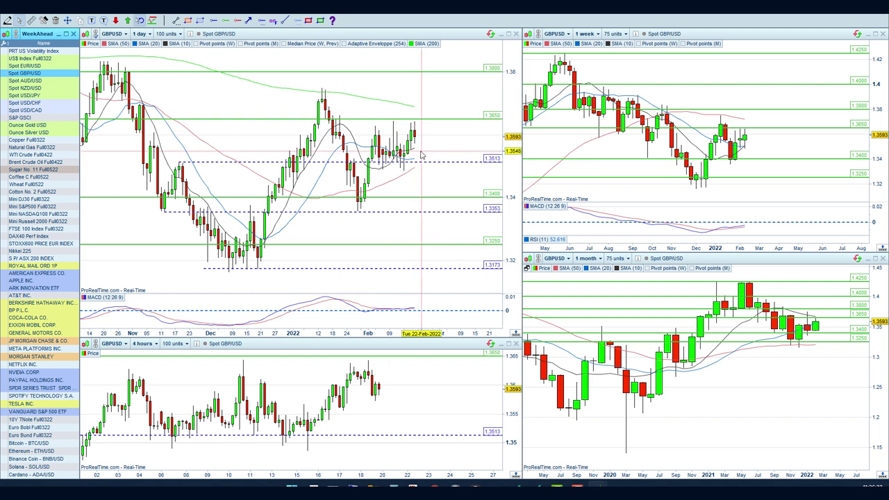
Zoom into the weekly GBP/USD chart, then load Spot AUD/USD on all four charts.
mouse_move(420, 154)
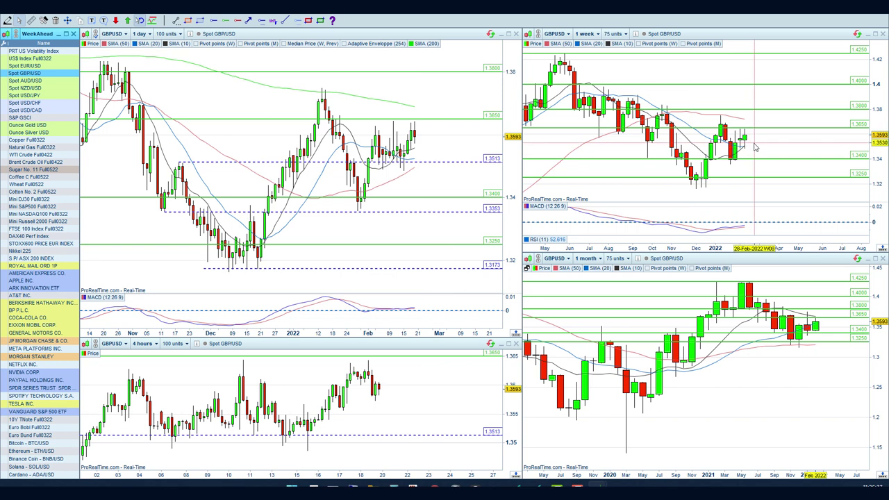
scroll(733, 158, up, 2)
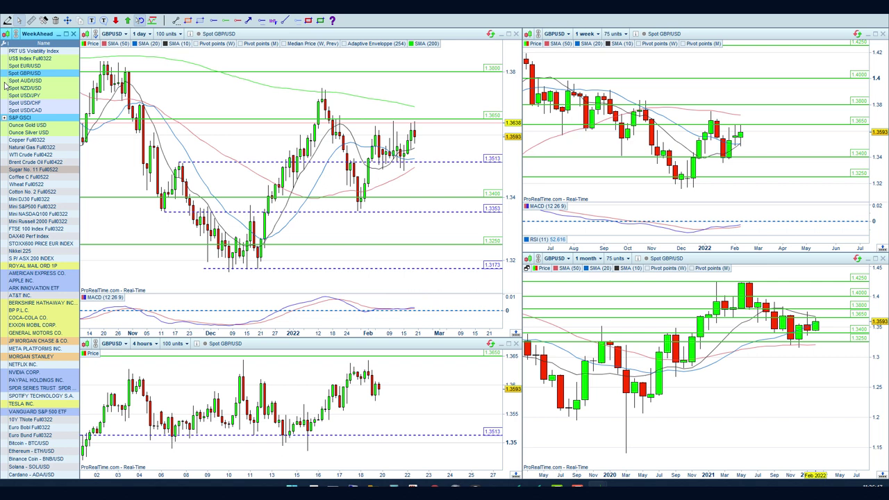
click(30, 80)
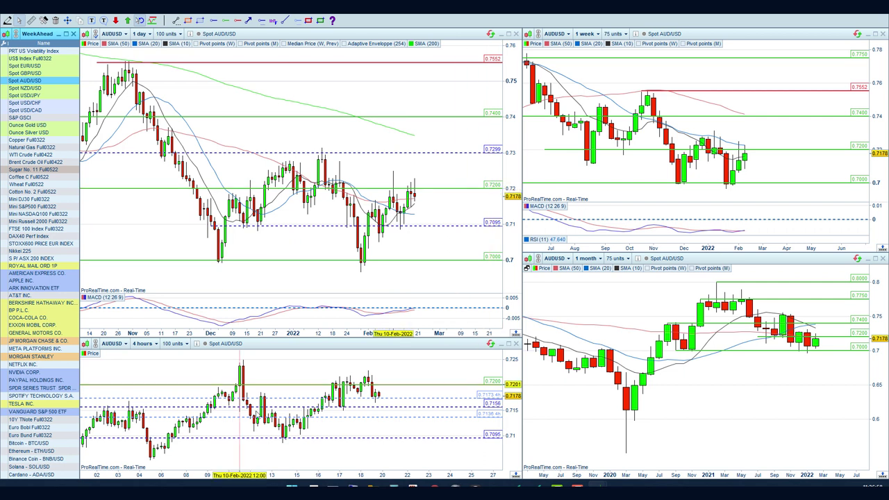
Zoom into the 4-hour AUD/USD chart to inspect recent candles.
scroll(309, 386, up, 2)
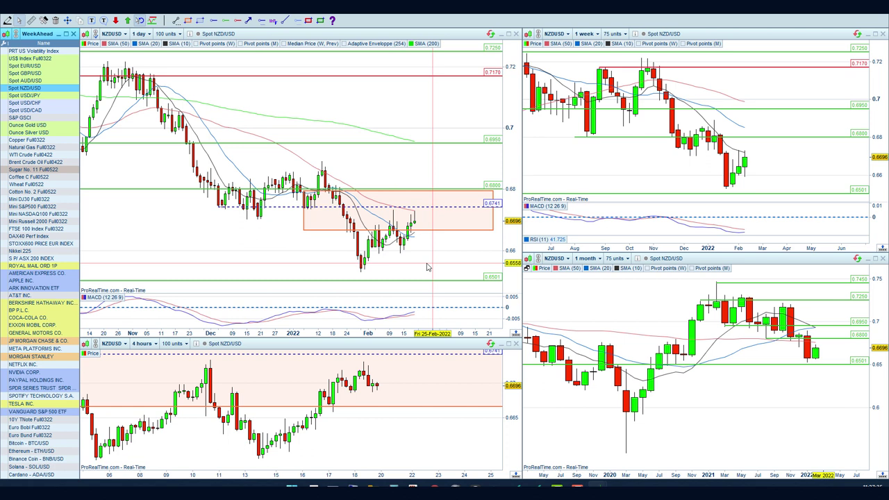
Read NZD/USD open, high, low and close around Thu 17-Feb, then load Spot USD/JPY.
click(418, 203)
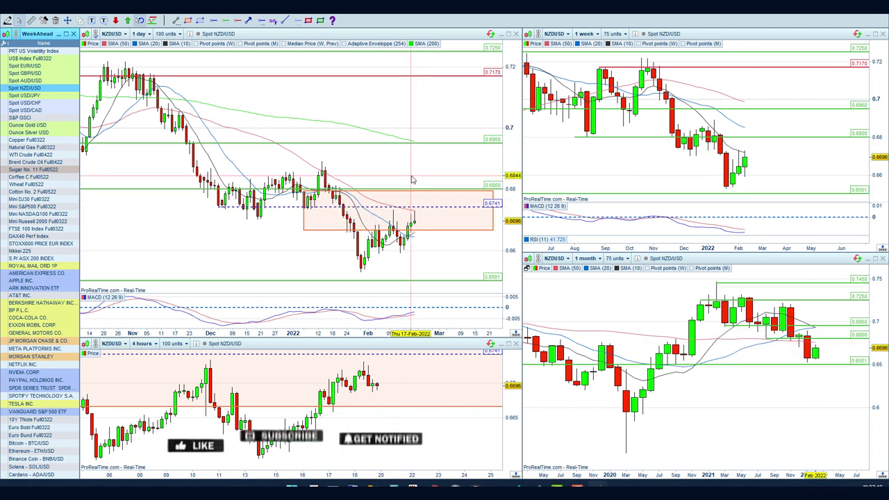
click(411, 180)
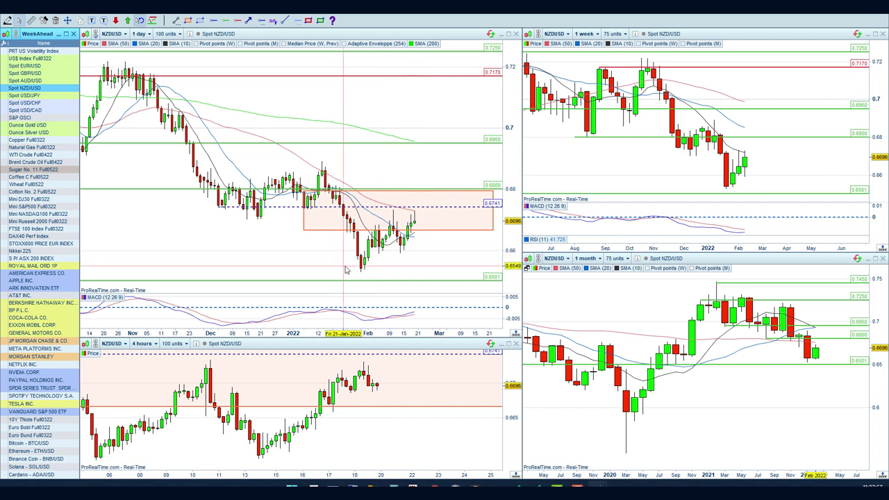
click(33, 97)
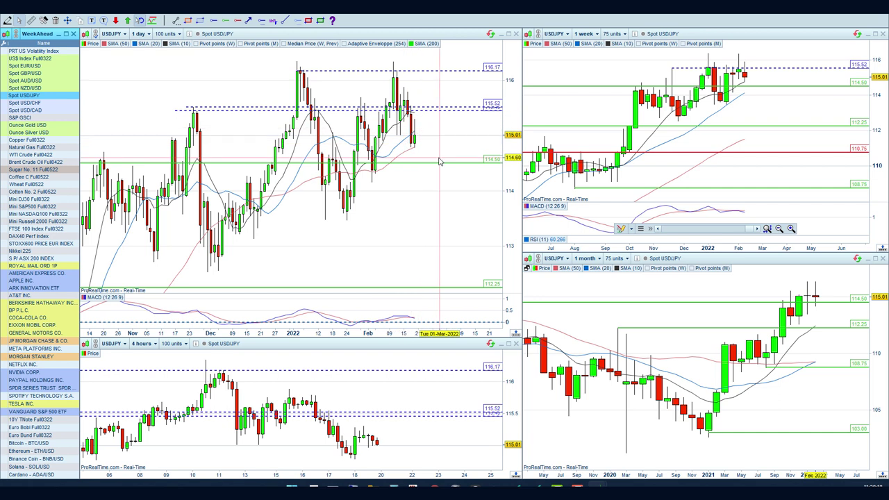
Load Spot USD/CHF, scroll through its daily and 4-hour charts, then switch to Spot USD/CAD.
click(40, 104)
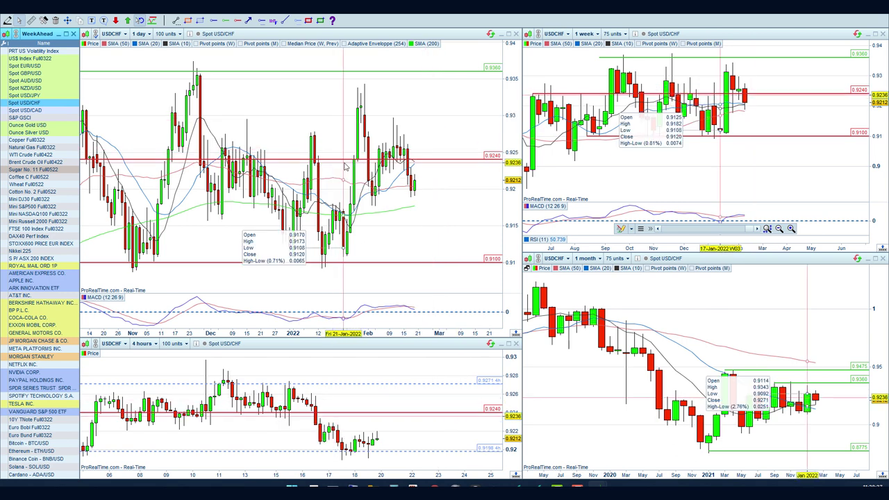
scroll(381, 119, down, 3)
scroll(386, 130, up, 2)
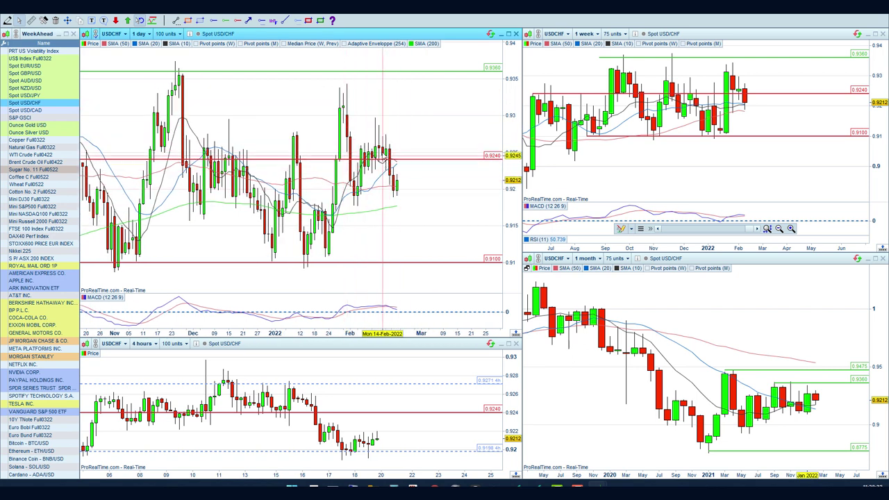
scroll(385, 174, up, 6)
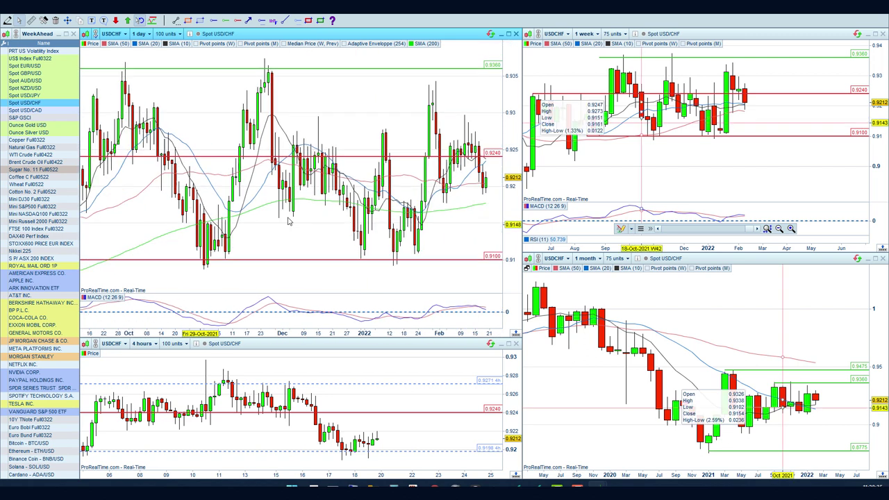
scroll(390, 201, down, 6)
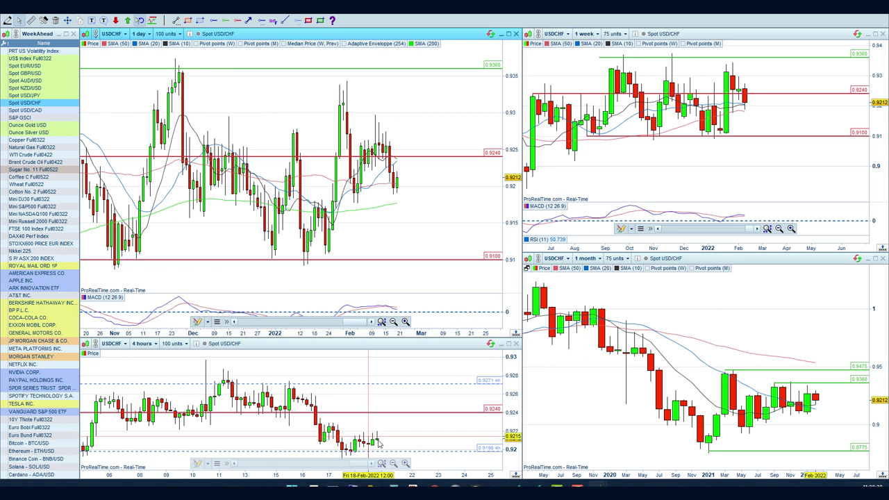
scroll(360, 418, up, 2)
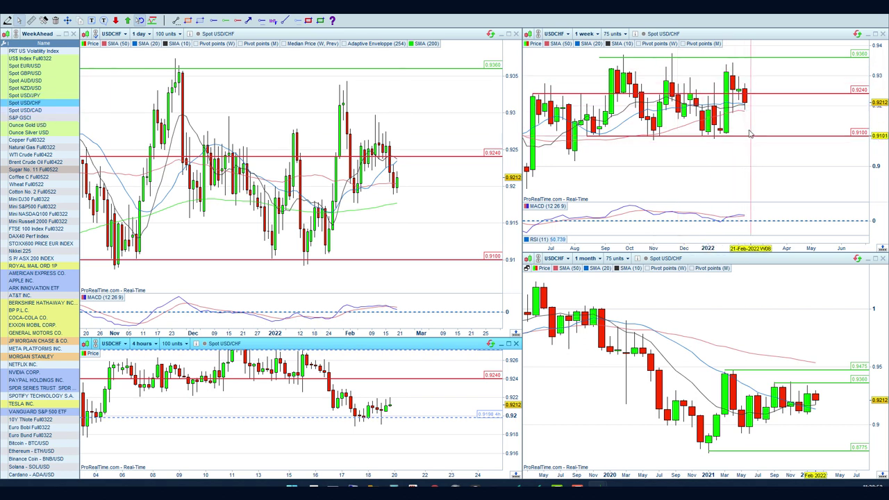
click(41, 111)
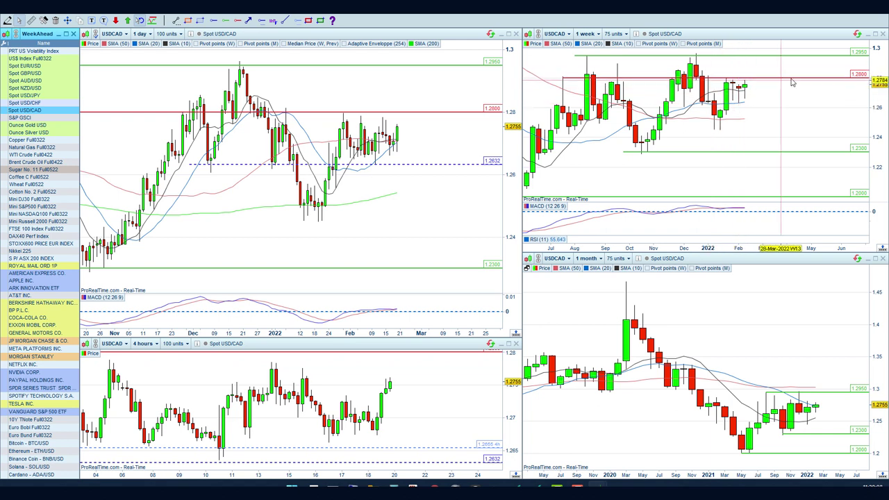
Activate the 4-hour USD/CAD chart, scroll the daily chart back, then load S&P GSCI.
click(407, 380)
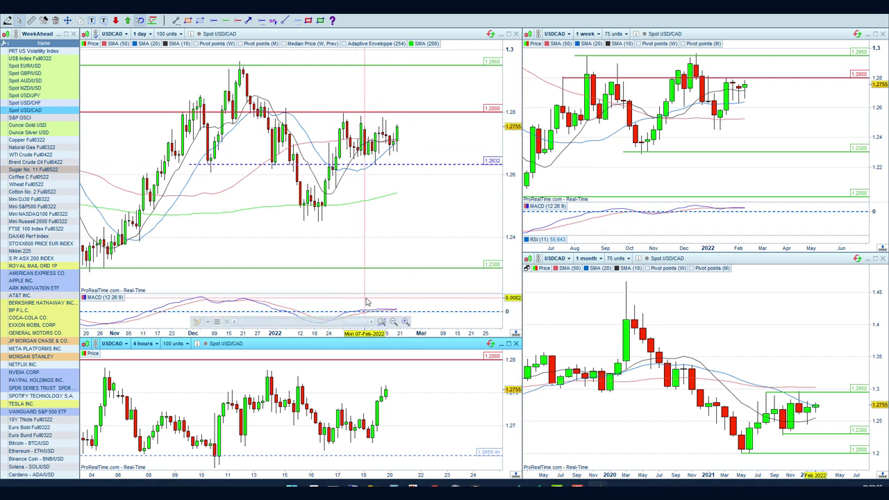
scroll(389, 282, down, 1)
scroll(389, 282, down, 1)
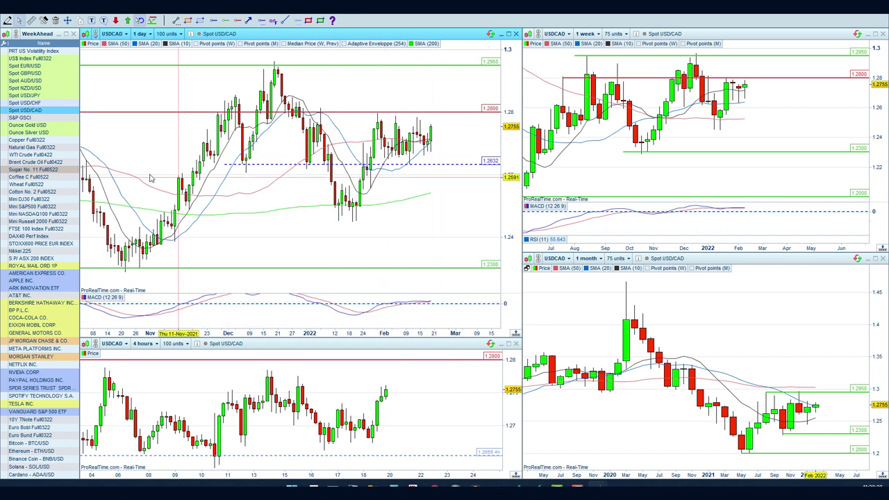
click(40, 118)
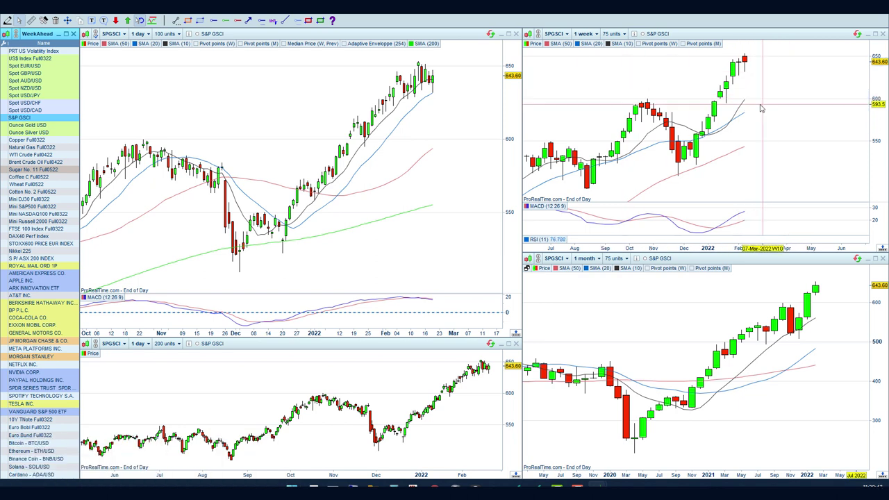
Load Ounce Gold USD (XAUUSD) on the daily, 4-hour, weekly and monthly charts.
click(34, 125)
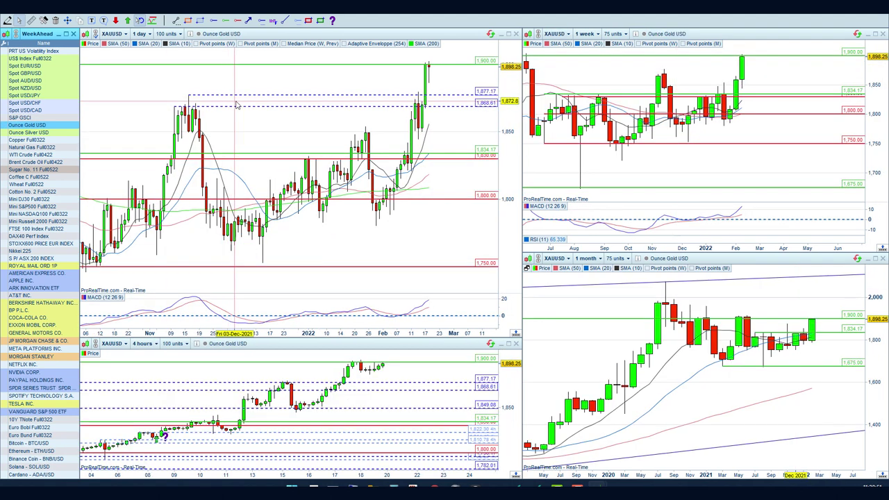
scroll(239, 139, down, 3)
scroll(249, 150, up, 5)
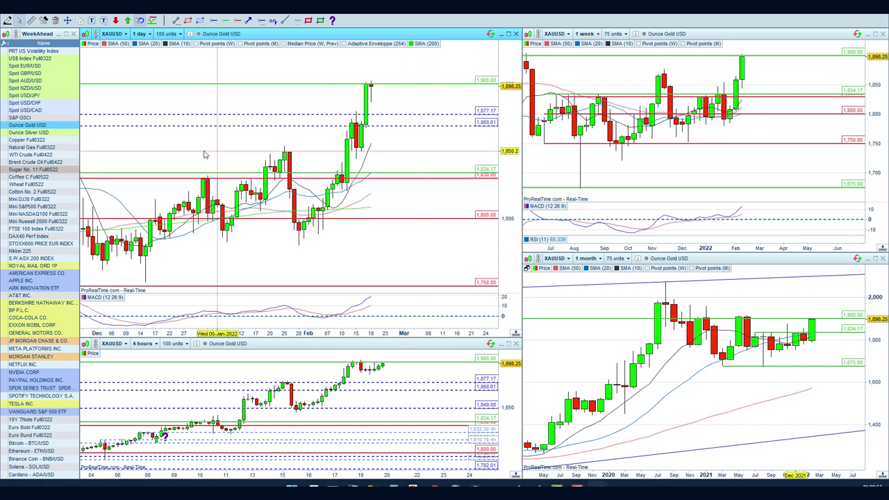
scroll(330, 375, down, 2)
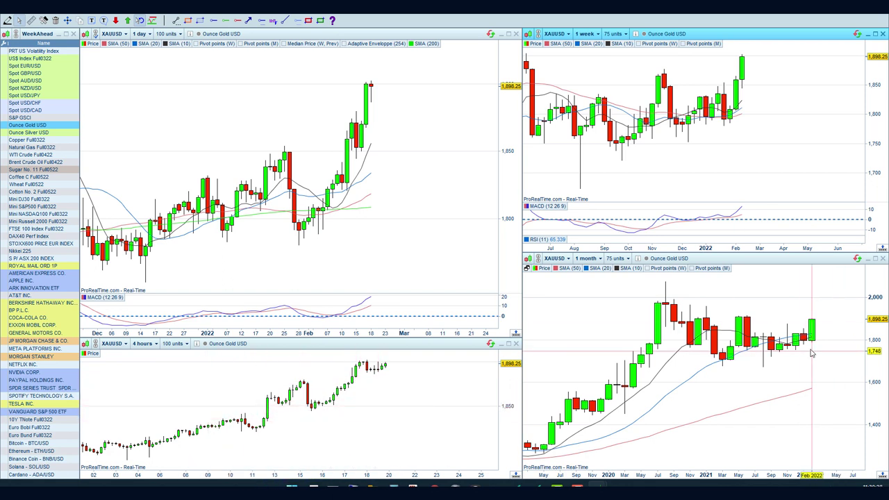
Activate the monthly Gold chart, pan the weekly chart back to June 2021, then load Ounce Silver USD.
click(611, 331)
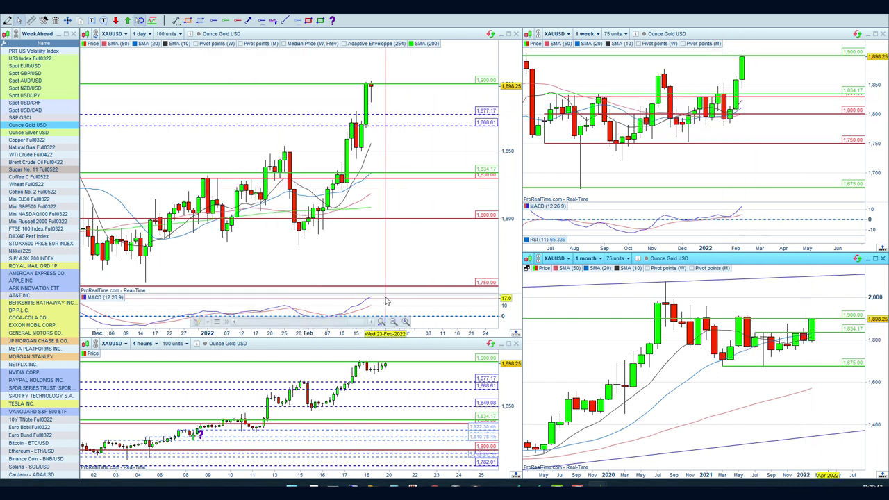
mouse_move(406, 156)
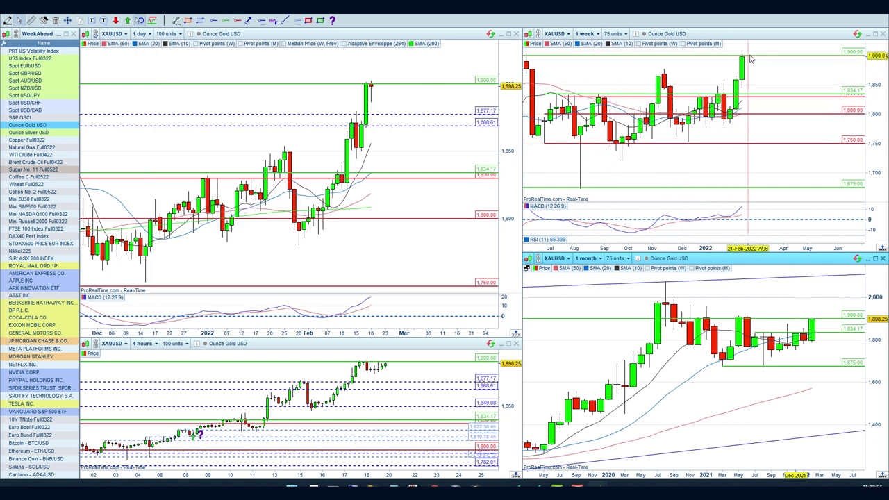
drag(769, 80, 775, 82)
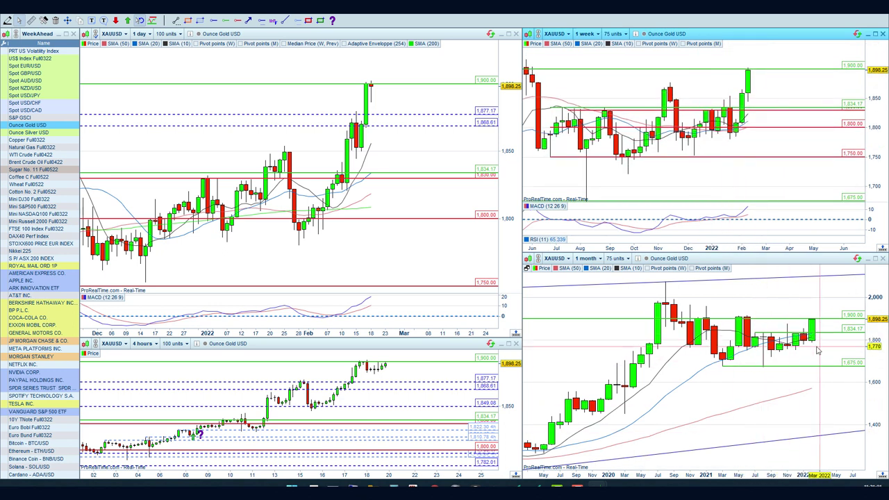
mouse_move(817, 350)
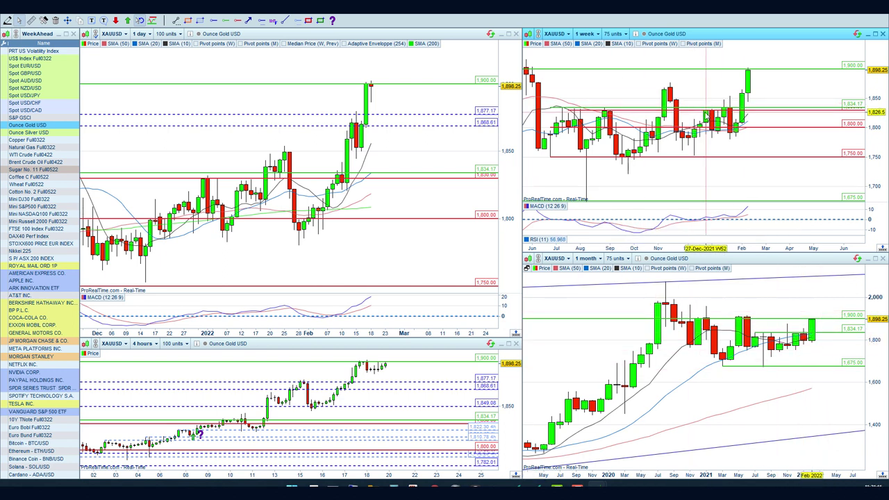
click(20, 133)
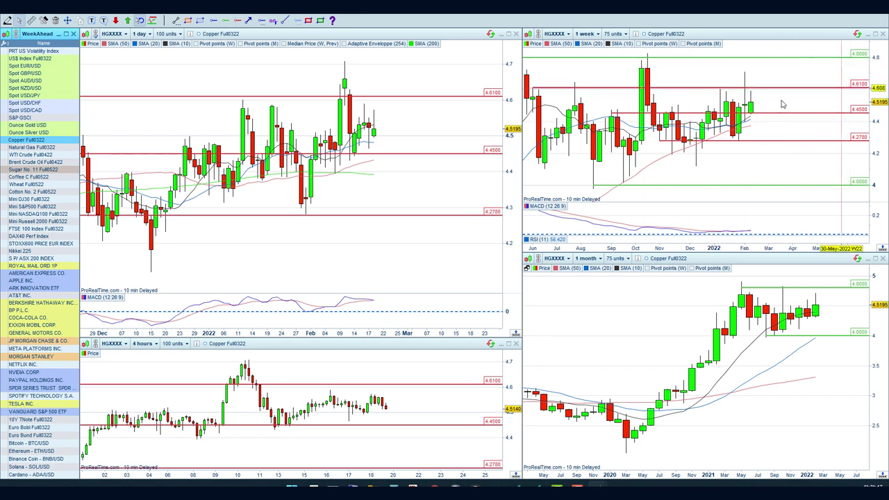
Load Natural Gas Full0322, pan and zoom its daily chart, then switch to WTI Crude Full0422.
click(41, 150)
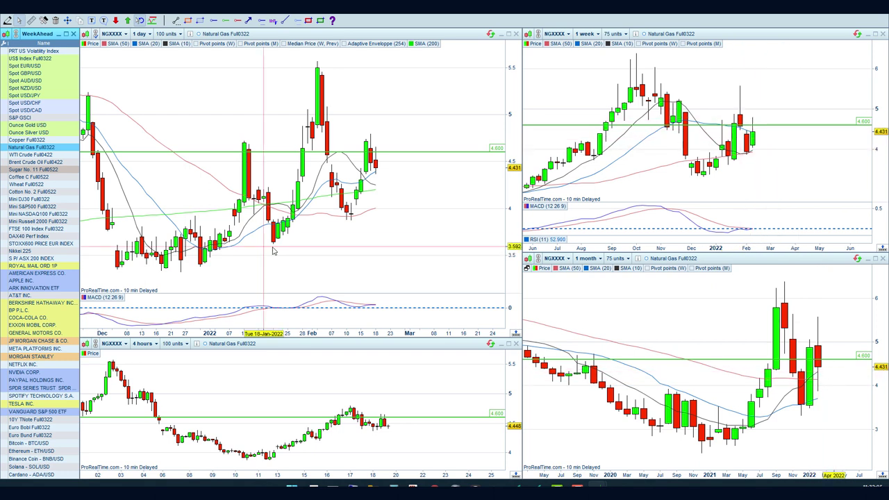
drag(366, 207, 434, 205)
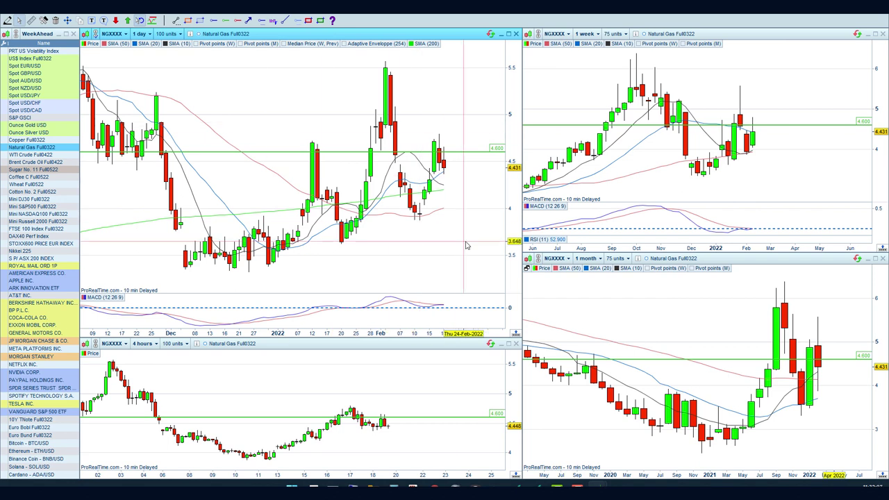
scroll(517, 239, down, 2)
scroll(788, 221, down, 3)
scroll(788, 291, down, 3)
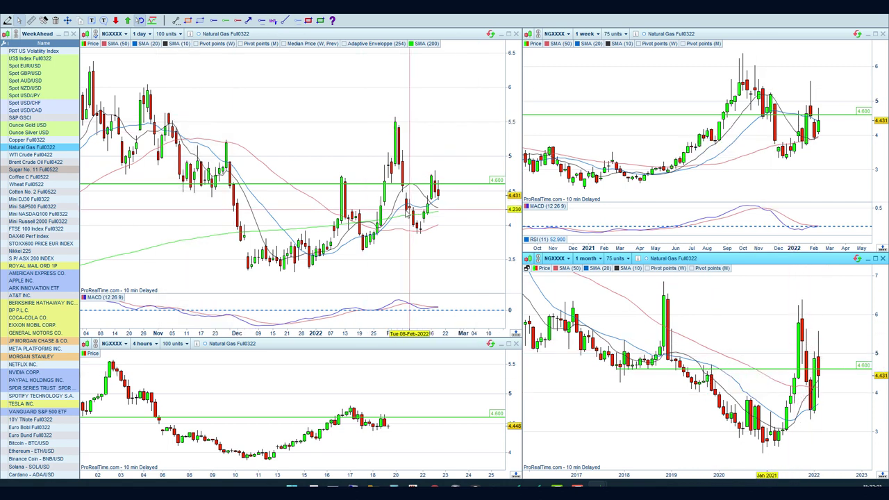
click(30, 155)
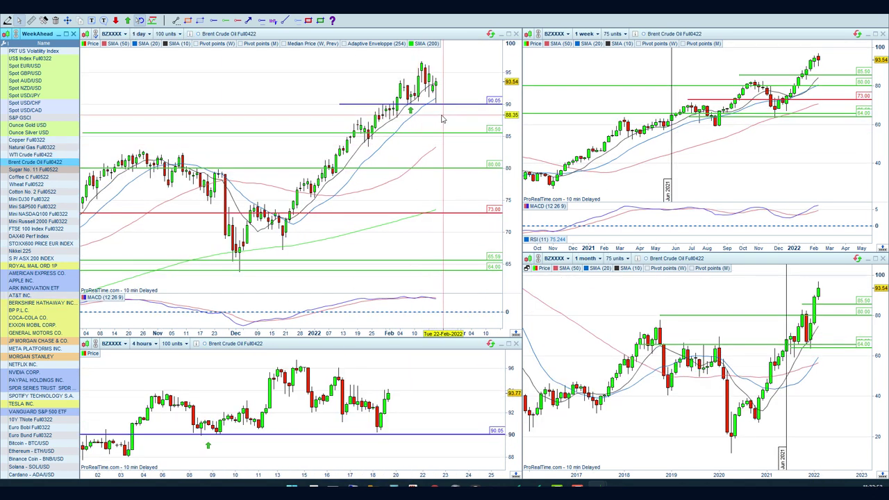
Drag the 4-hour and daily Brent Crude Oil Full0422 charts to frame price near the 90.05 support.
drag(385, 427, 359, 397)
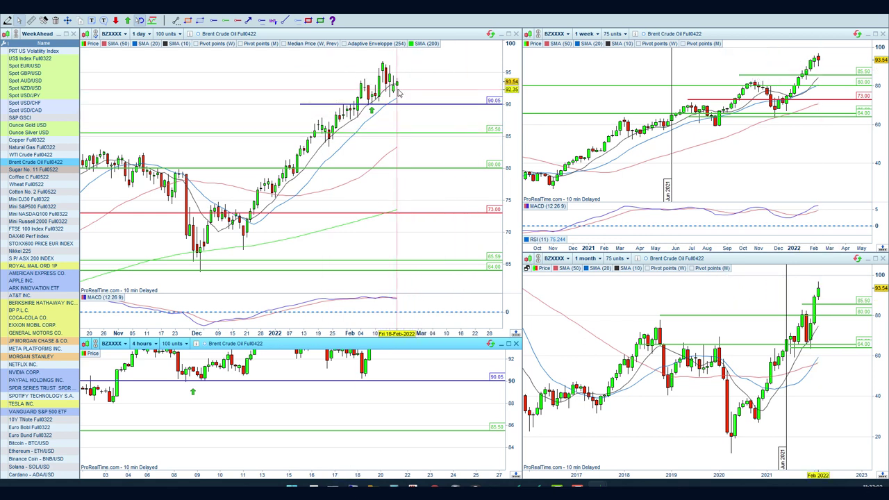
drag(433, 79, 410, 115)
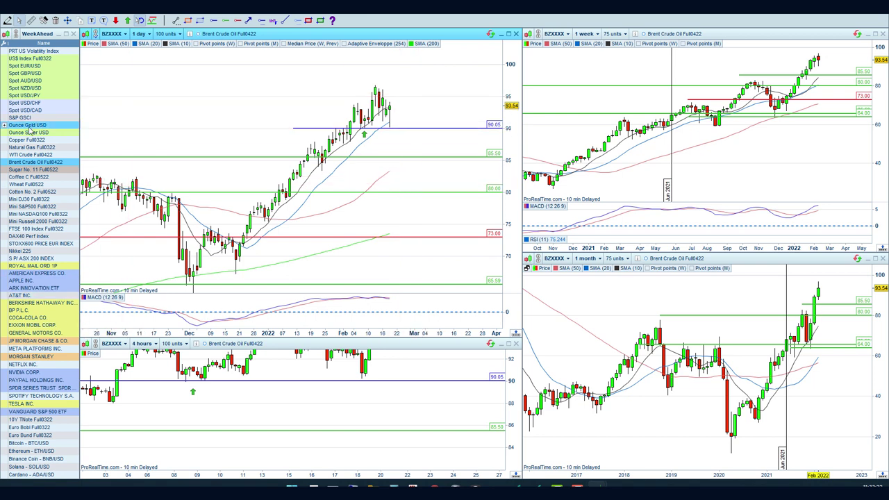
Load the Sugar No. 11 Full0522 charts, priced at 17.62, and review them.
click(35, 170)
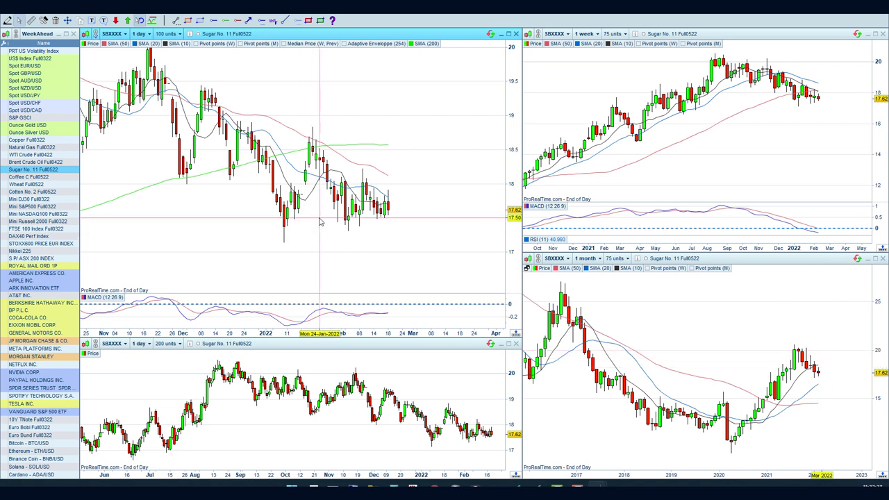
mouse_move(320, 222)
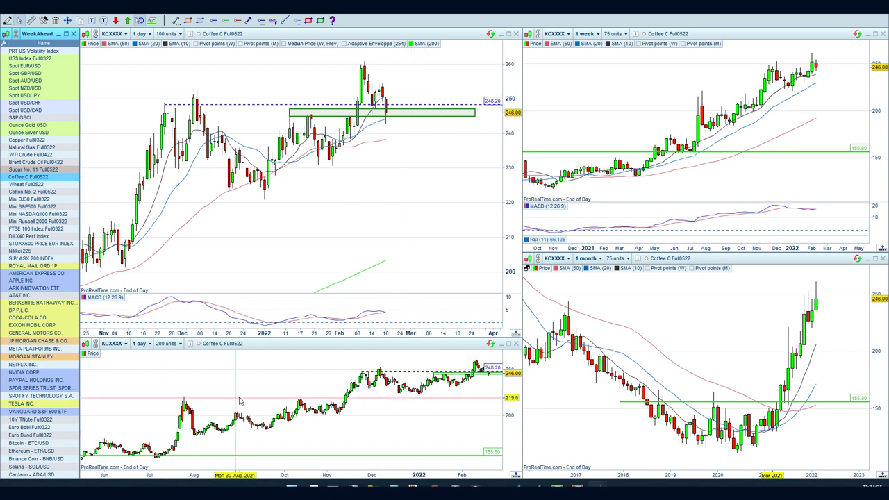
Scroll the daily Coffee chart, then switch all four charts to Wheat Full0522.
scroll(361, 196, down, 3)
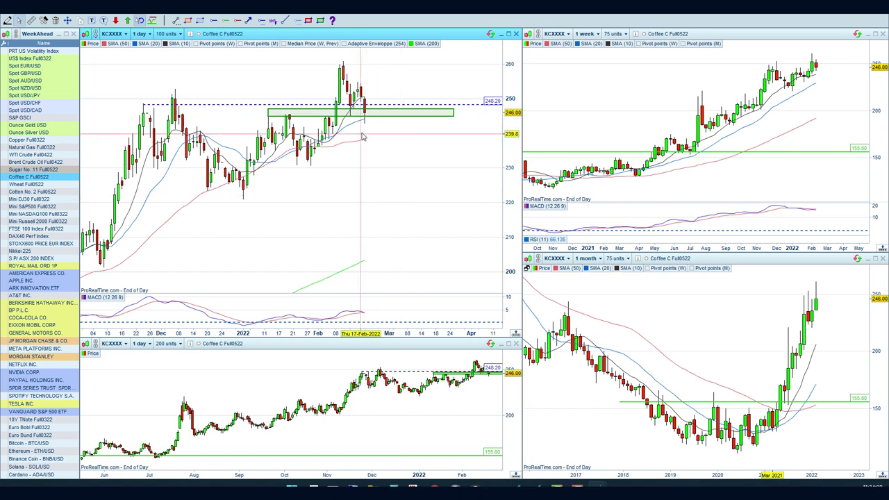
click(26, 184)
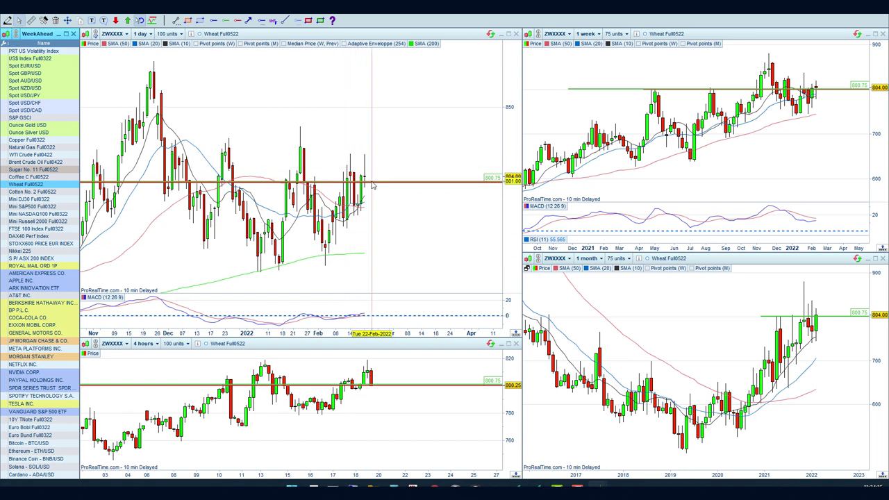
scroll(805, 347, up, 2)
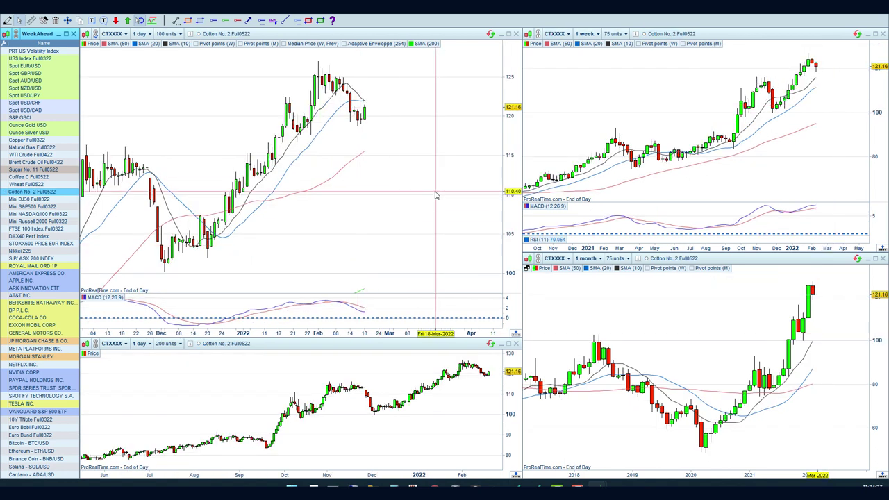
Load Cotton No. 2 Full0522, priced at 121.16, into all four timeframe charts.
mouse_move(436, 195)
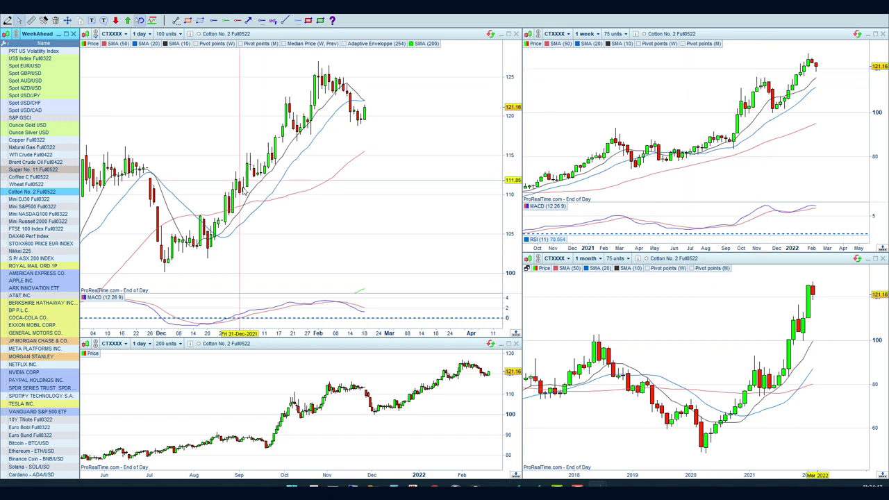
click(23, 200)
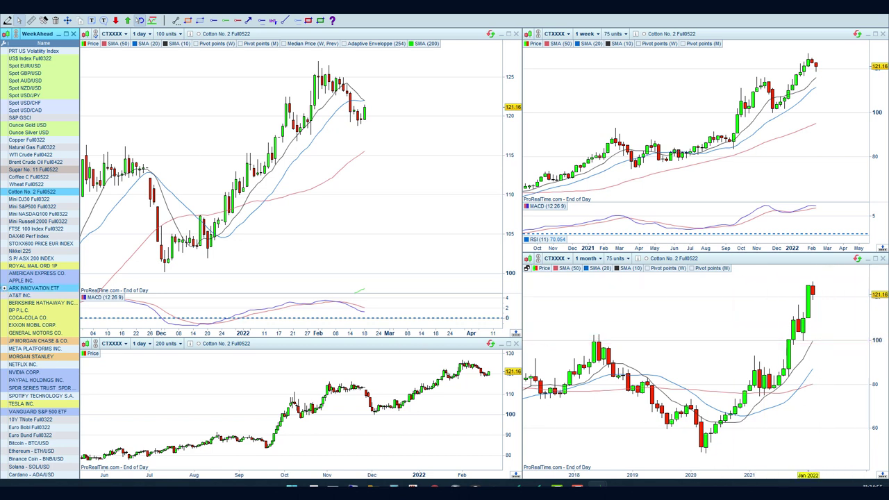
Review Mini DJ30 Full0322, zooming its weekly chart in and out, then load Mini S&P500 Full0322.
click(24, 200)
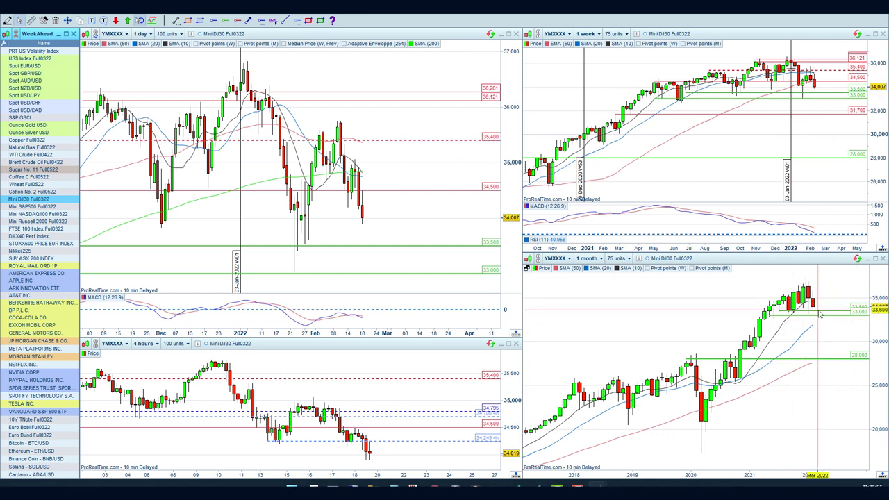
mouse_move(820, 313)
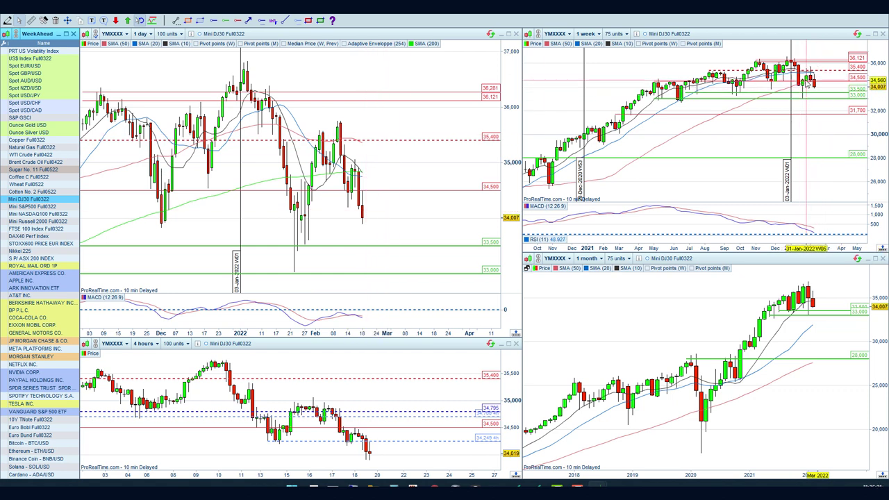
scroll(806, 82, up, 3)
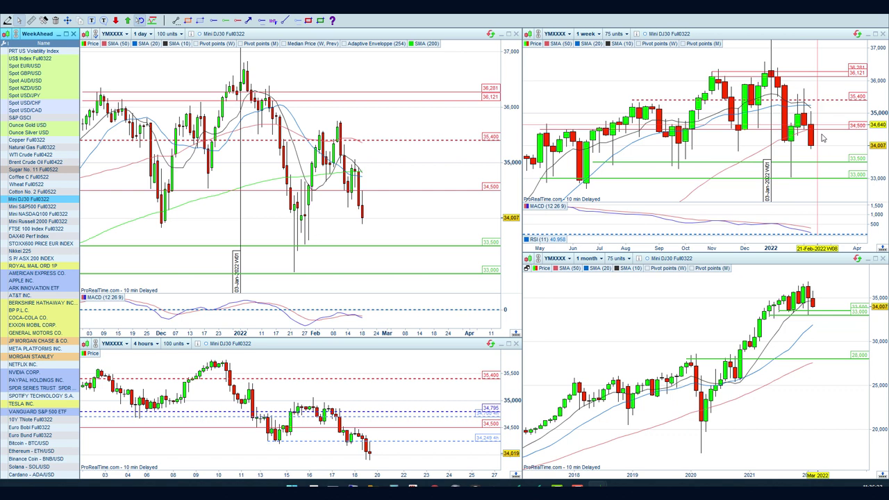
scroll(833, 111, down, 3)
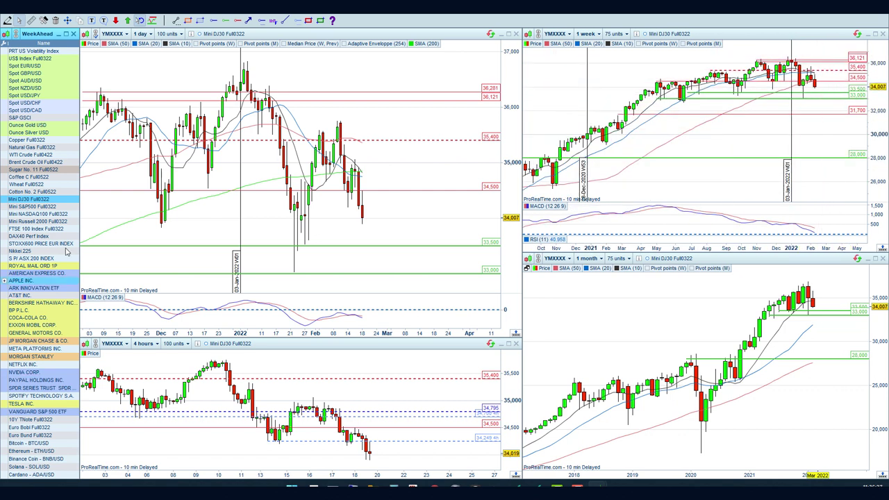
click(31, 206)
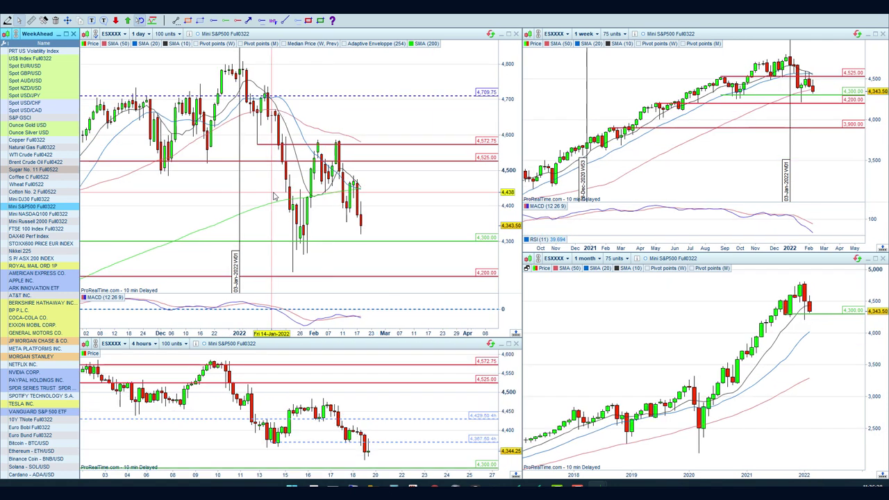
scroll(795, 91, up, 1)
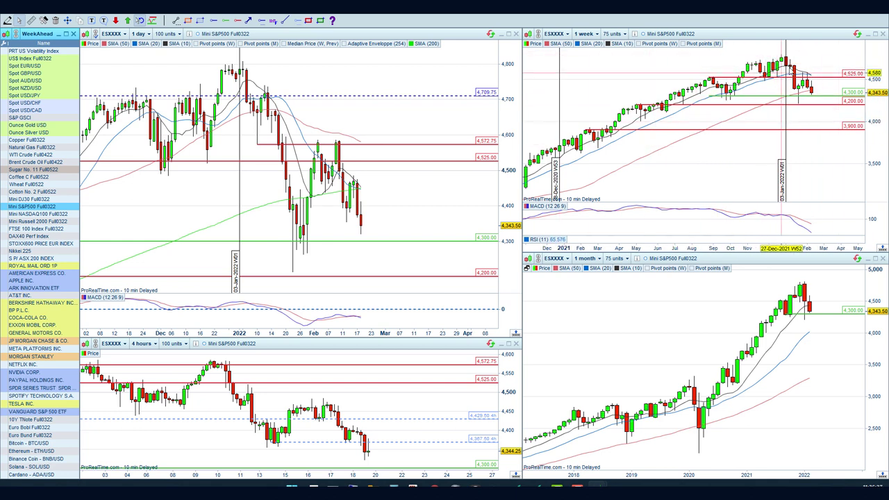
mouse_move(824, 124)
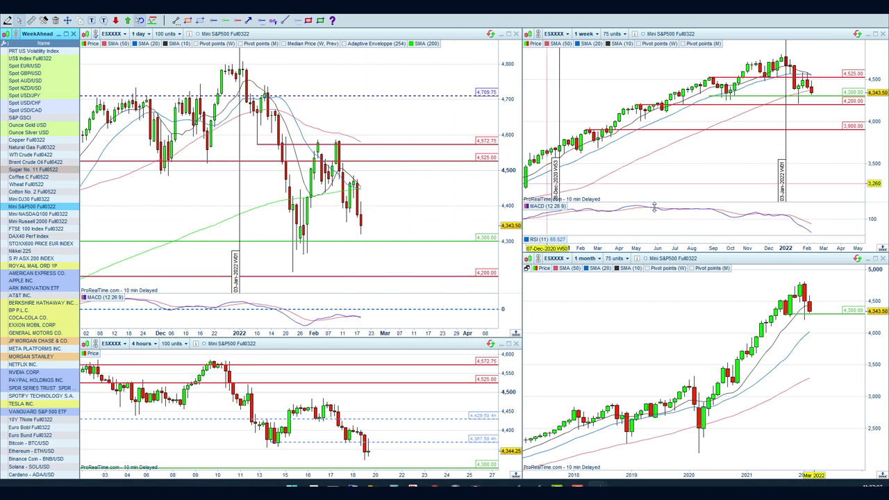
mouse_move(787, 227)
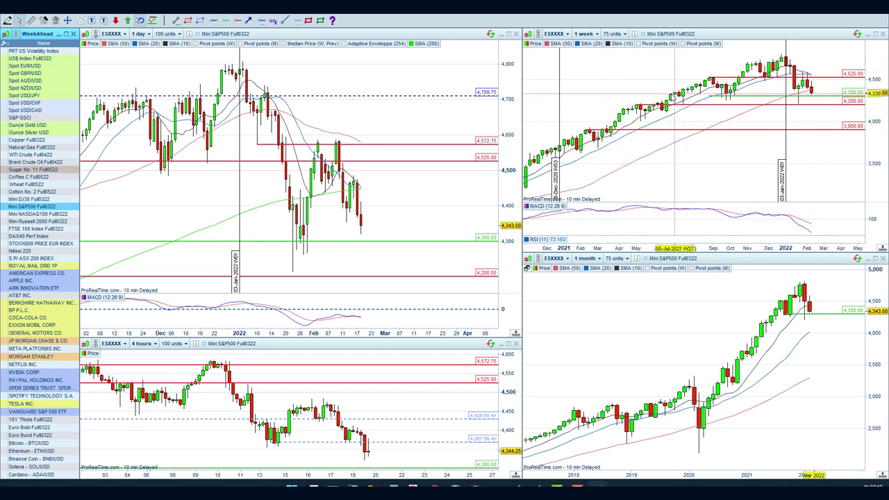
mouse_move(624, 185)
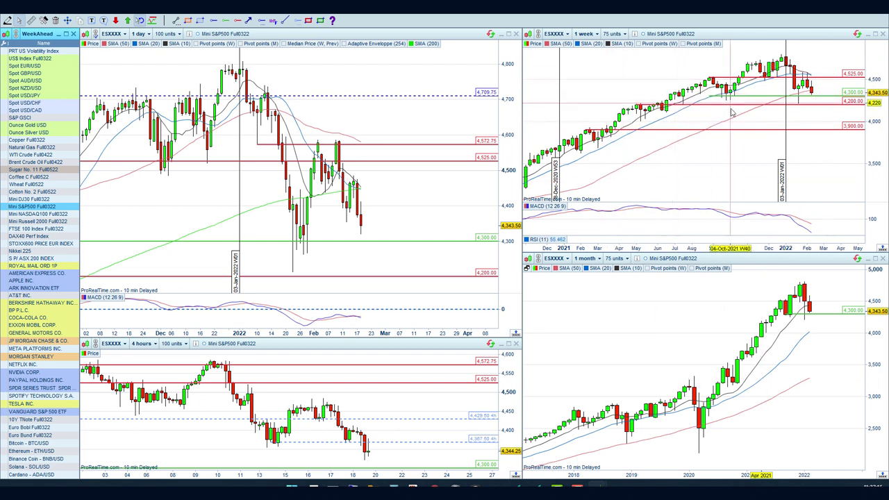